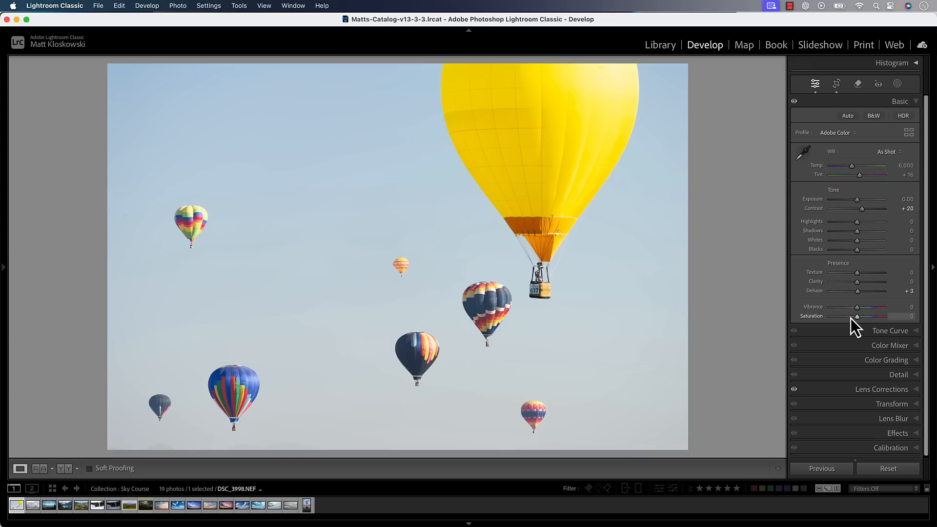
Try raising the Blue saturation to +26 in the Color Mixer, and undo the change.
scroll(864, 315, down, 1)
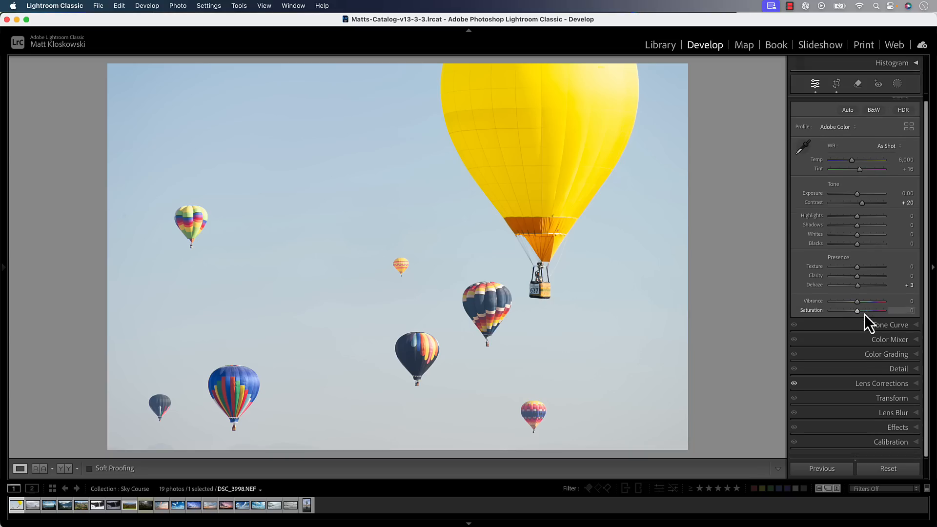
click(890, 345)
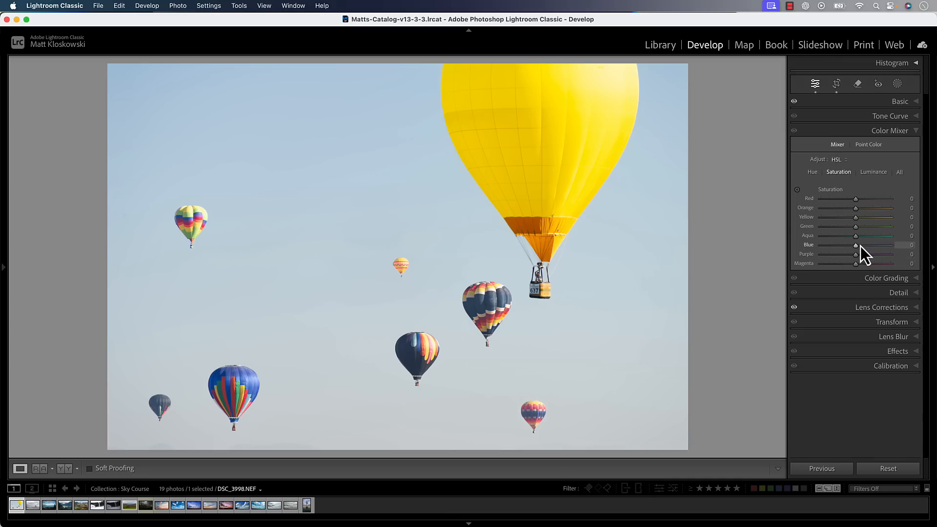
mouse_move(860, 246)
mouse_down()
mouse_move(904, 249)
mouse_move(865, 250)
mouse_up()
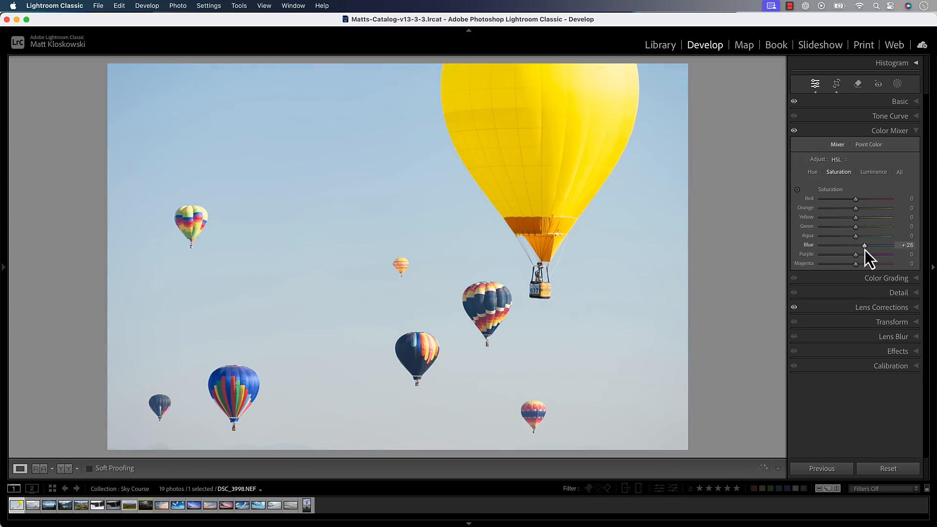
key(super+z)
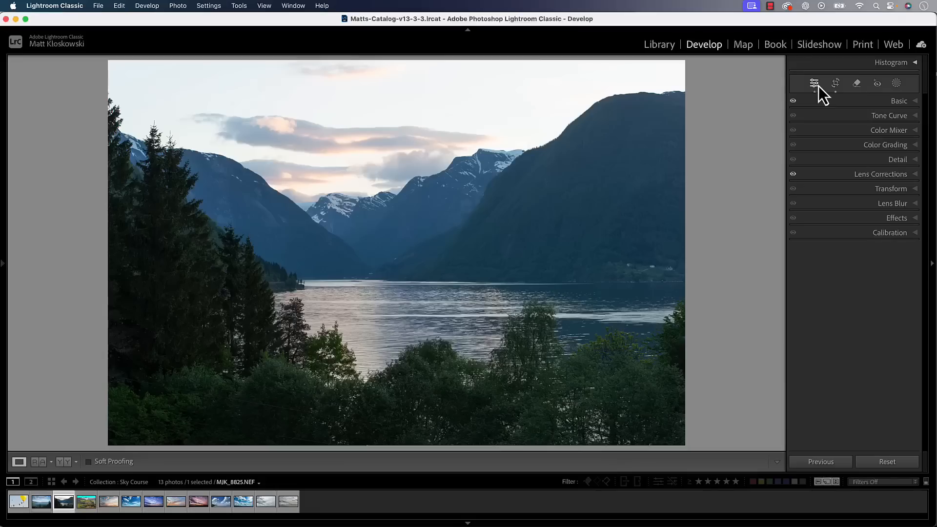
Show the masks on the mountain lake photo and view the Blues mask's Color Range component.
key(shift+w)
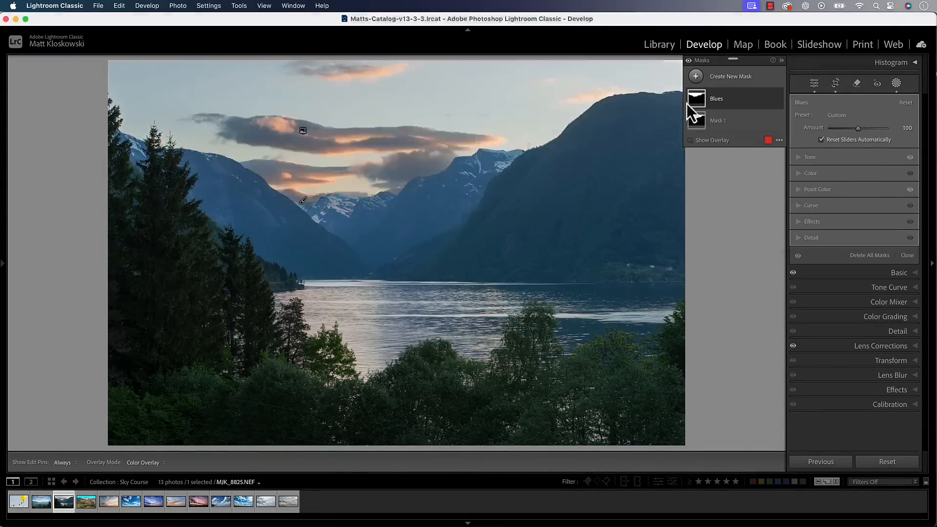
click(767, 99)
mouse_move(819, 148)
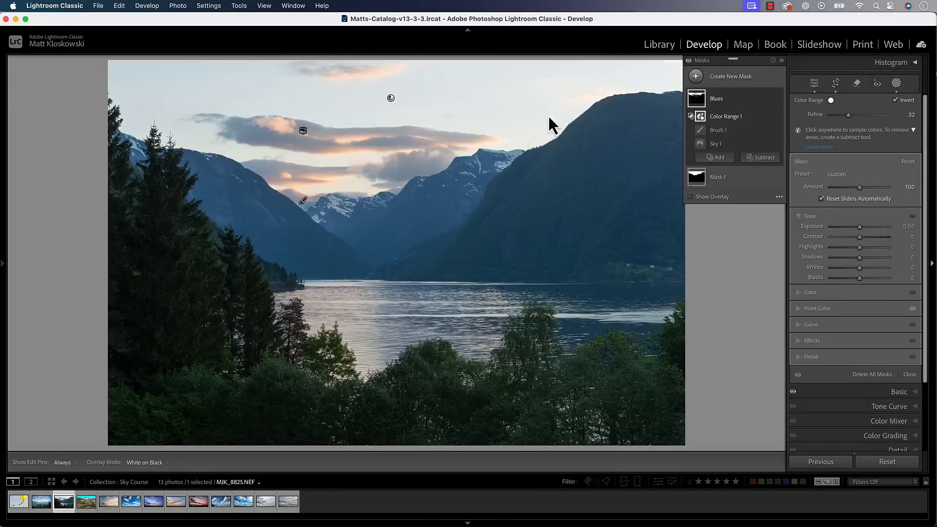
click(500, 119)
click(488, 138)
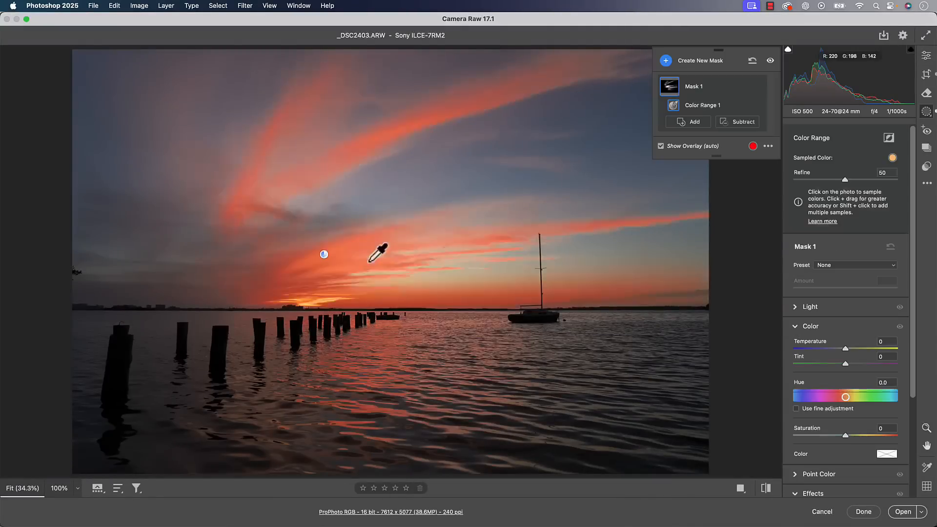
click(384, 133)
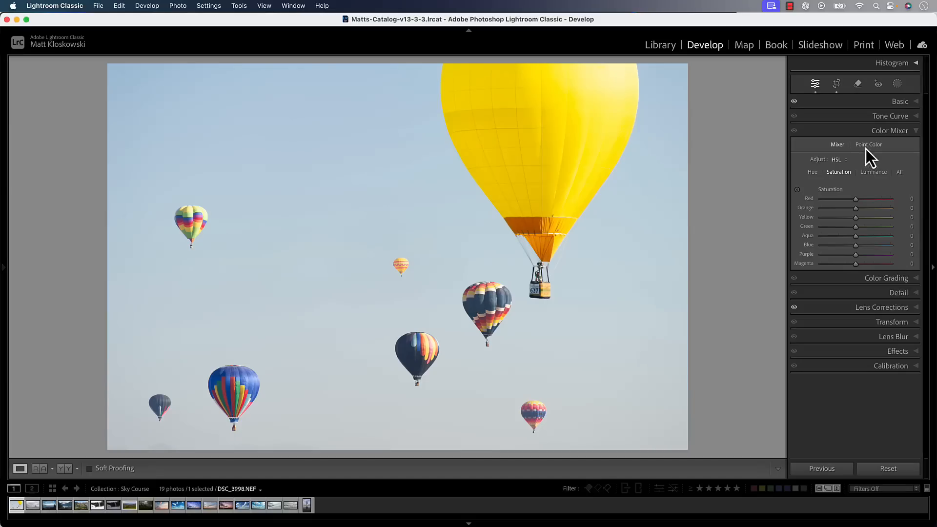
Sample the blue of the lower striped balloon with the Point Color dropper.
click(867, 146)
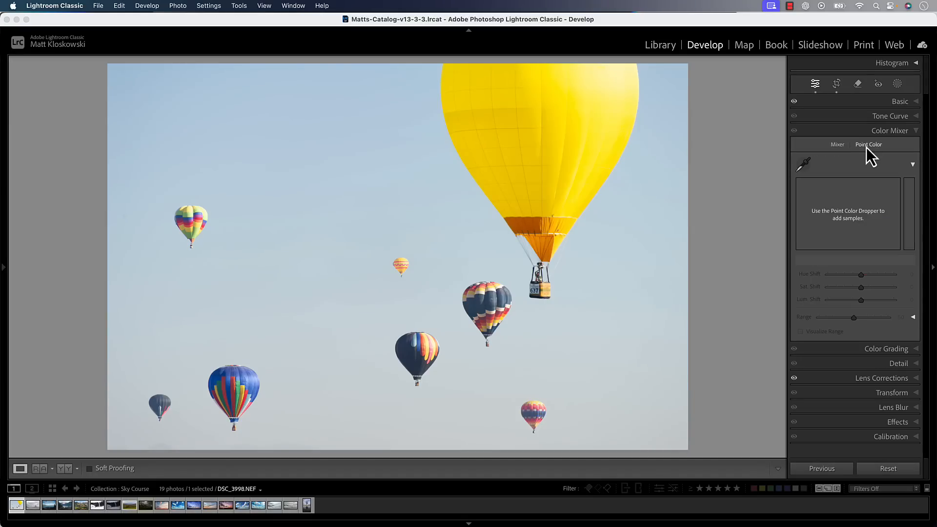
click(802, 166)
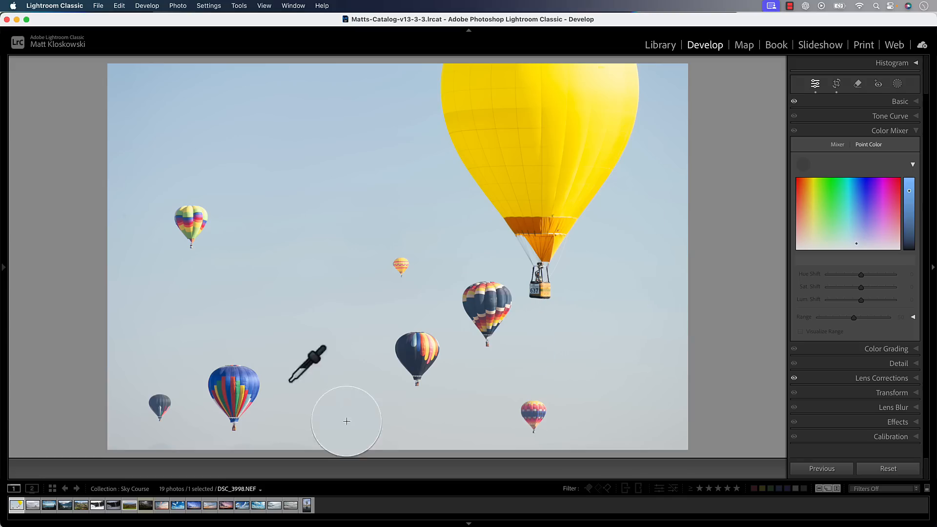
click(249, 378)
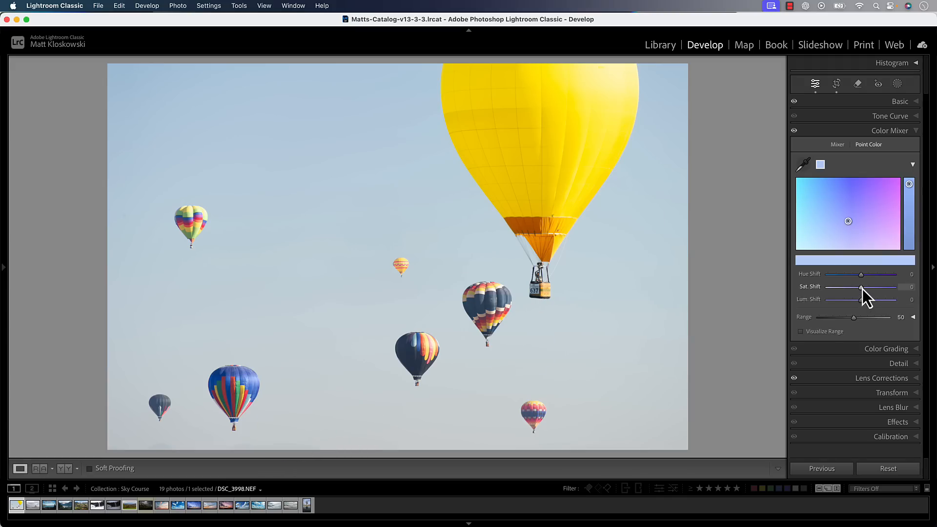
Try the sampled blue's saturation shift at 27, 7, 37 and 100, and reset it to 0.
mouse_move(862, 289)
mouse_down()
mouse_move(907, 289)
mouse_move(870, 293)
mouse_up()
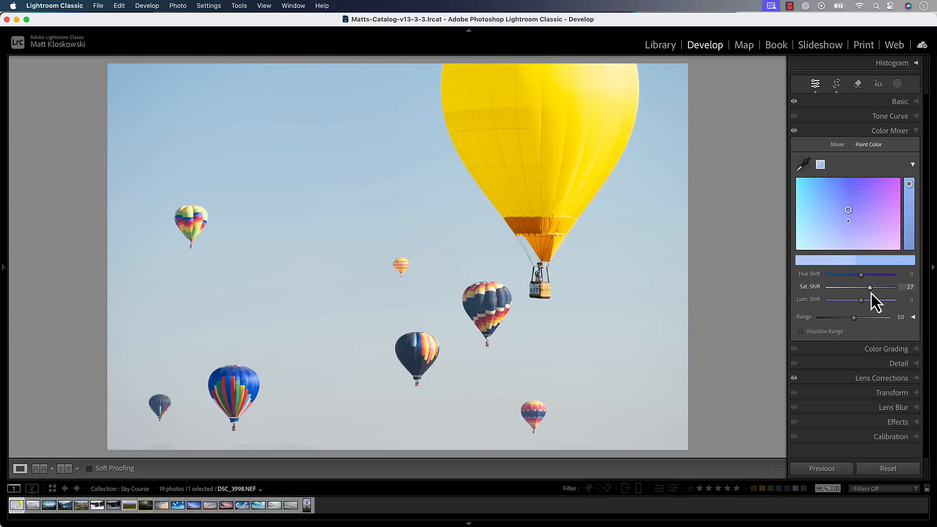
drag(872, 293, 864, 293)
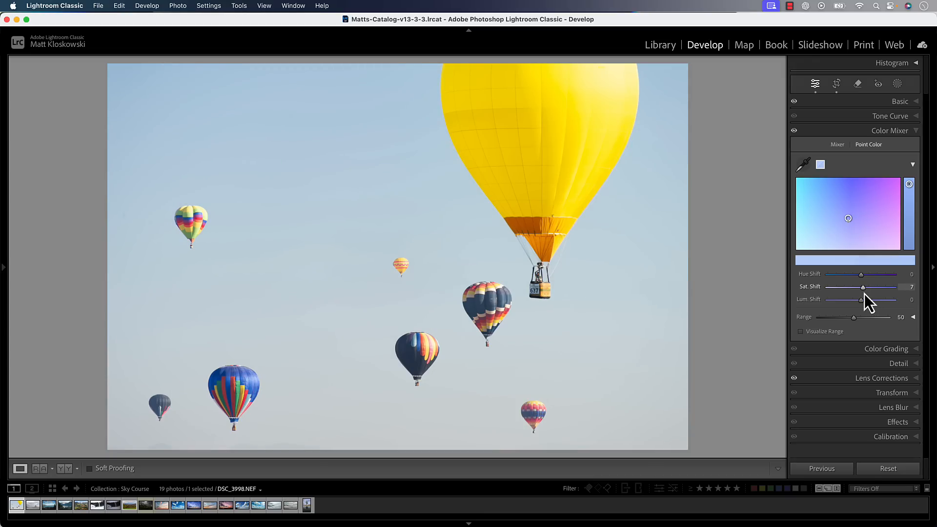
mouse_move(864, 294)
mouse_down()
mouse_move(882, 292)
mouse_move(873, 293)
mouse_up()
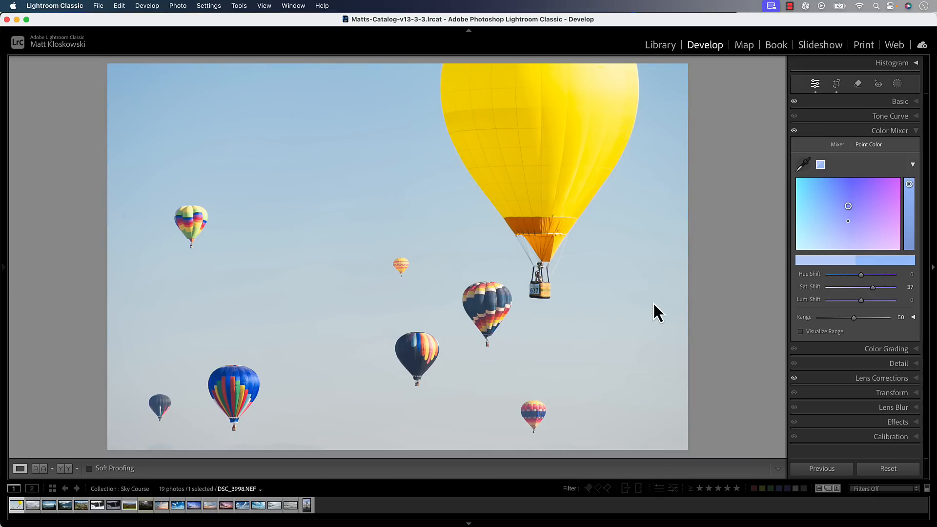
drag(873, 288, 888, 290)
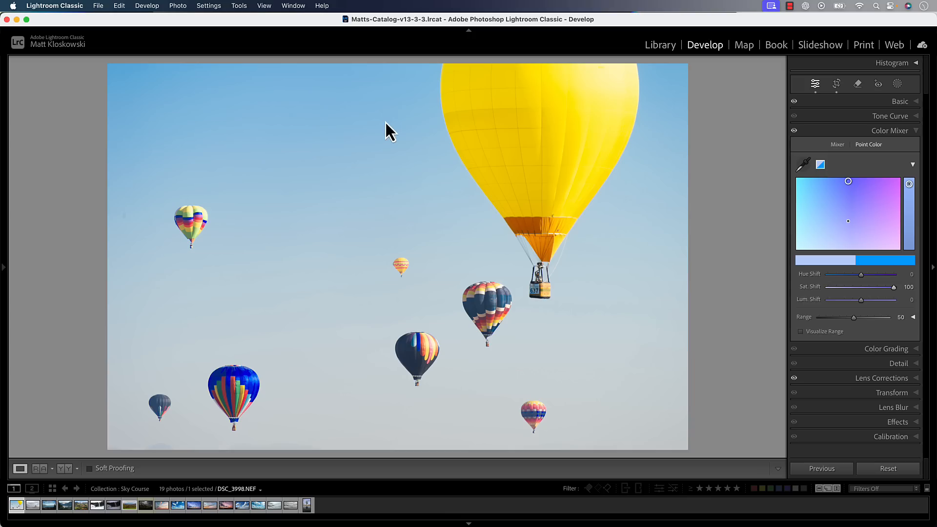
double_click(812, 290)
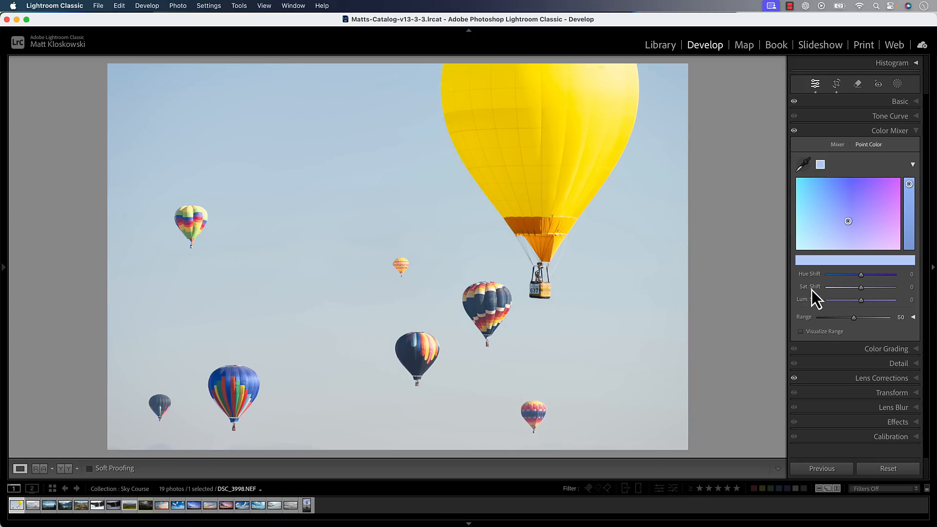
click(899, 102)
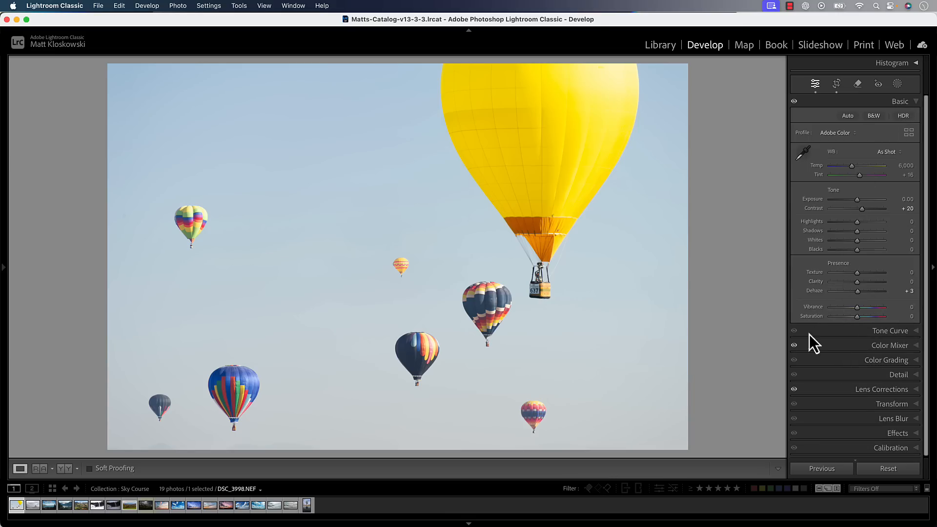
click(899, 101)
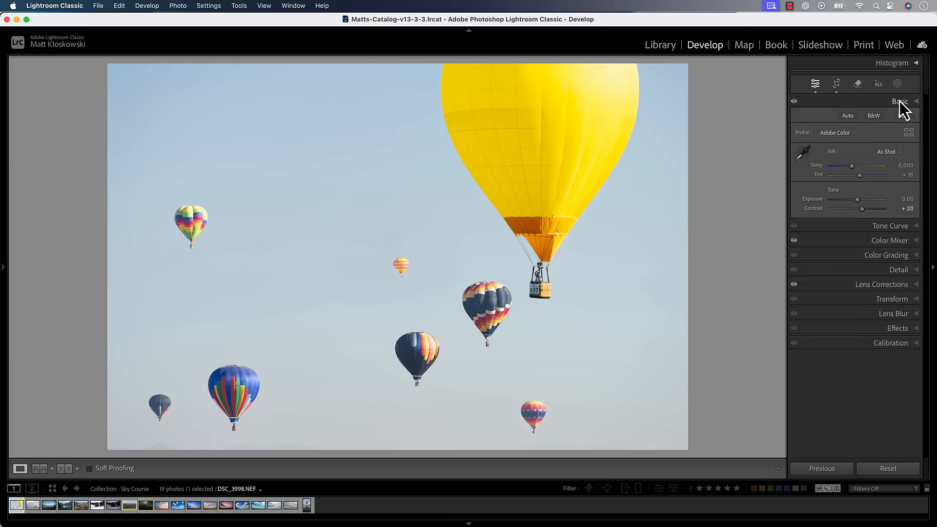
click(887, 131)
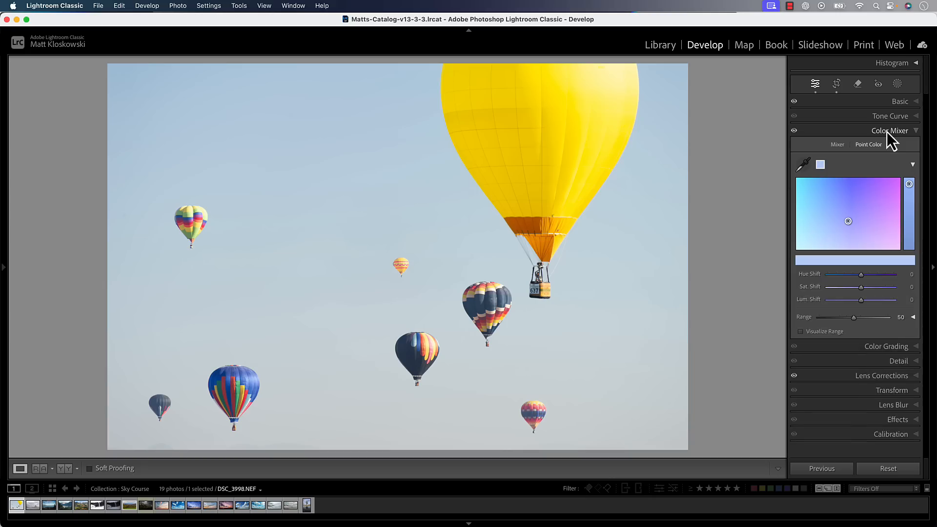
click(837, 144)
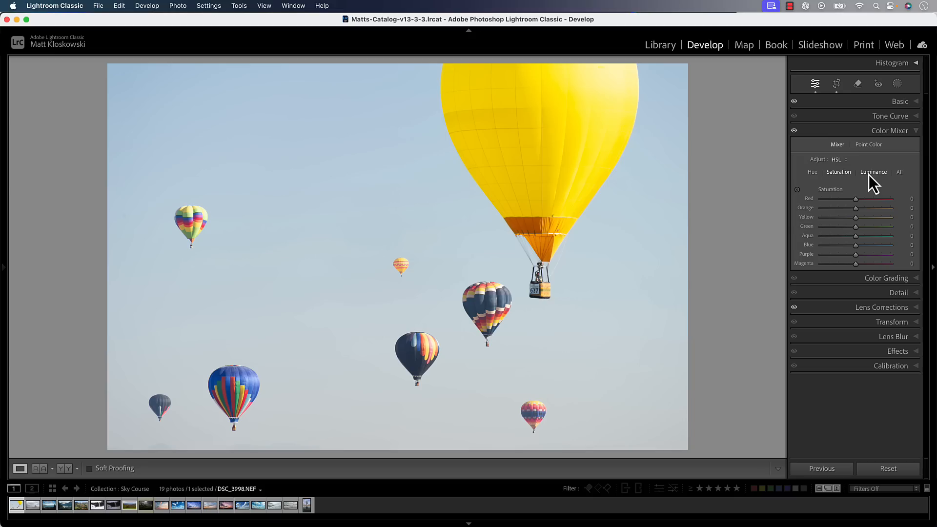
click(867, 146)
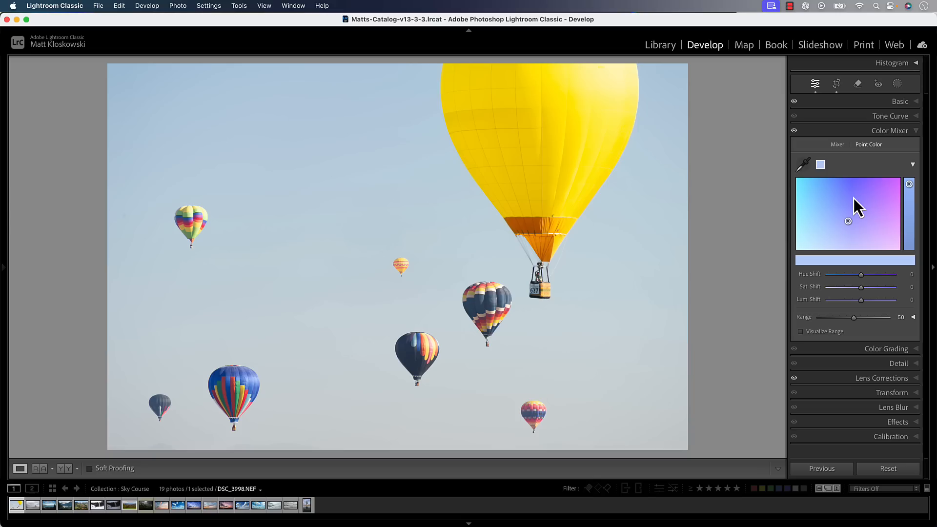
key(alt)
click(889, 132)
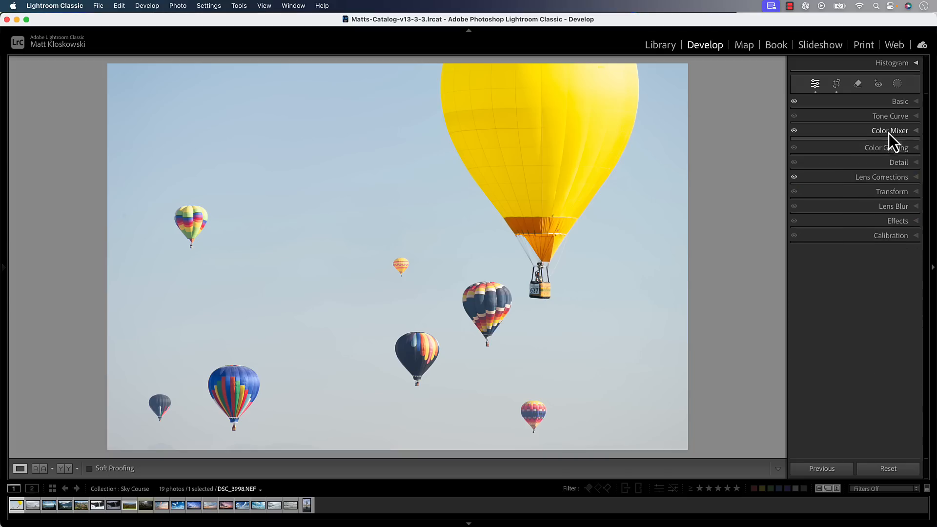
Create a Select Sky mask and preview it with Color Overlay, returning to the White on Black overlay.
click(897, 84)
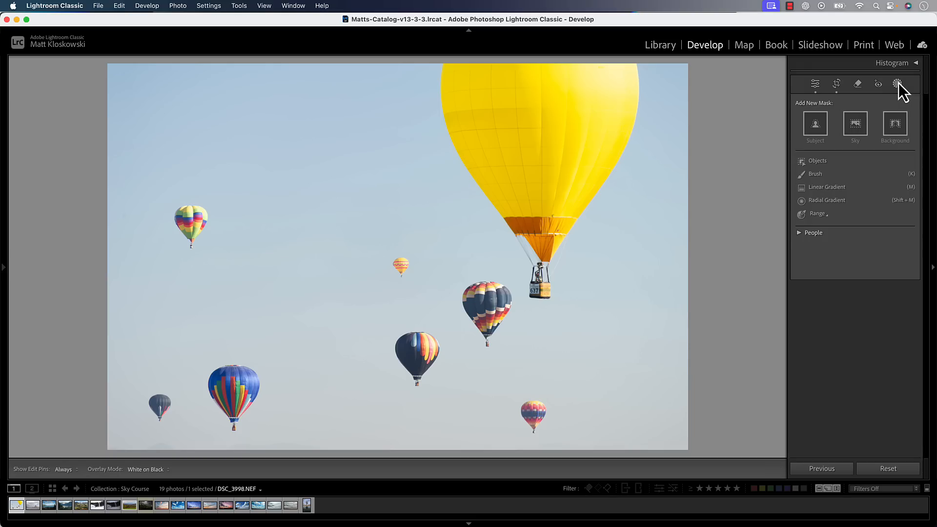
click(856, 127)
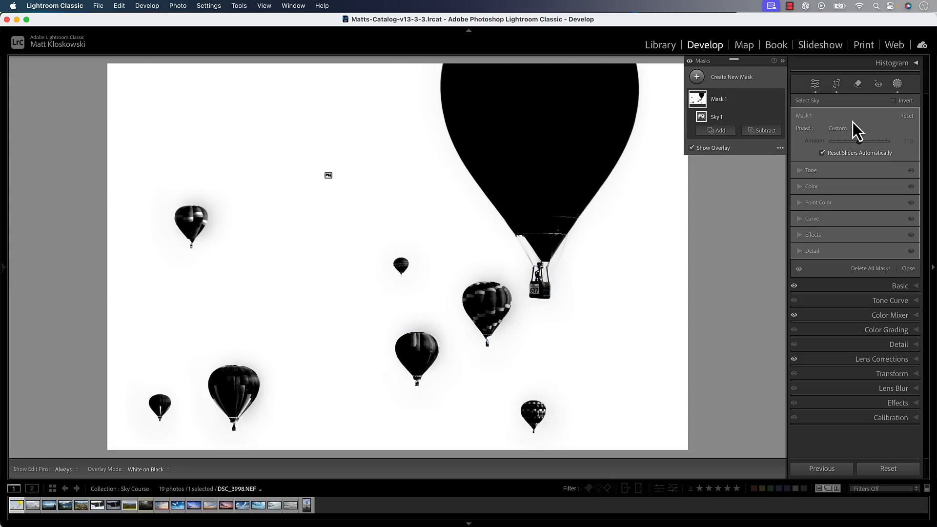
click(780, 148)
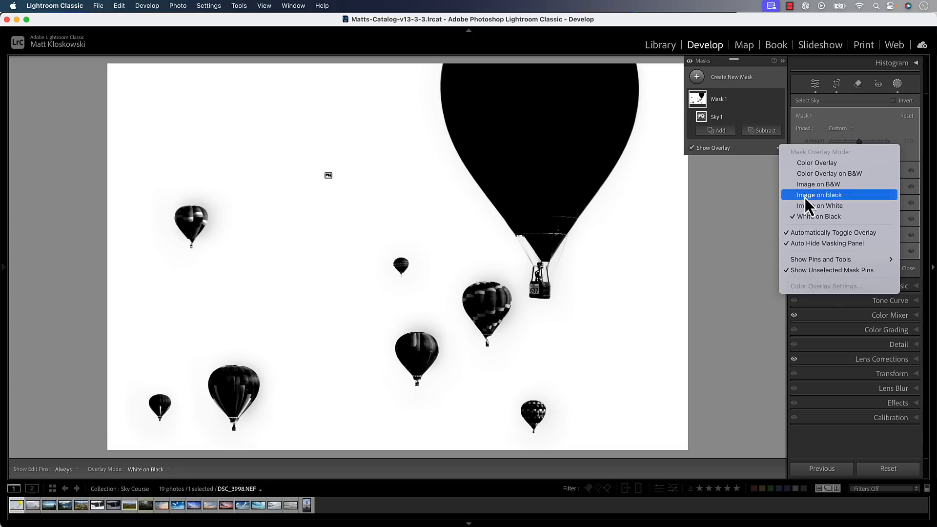
click(808, 167)
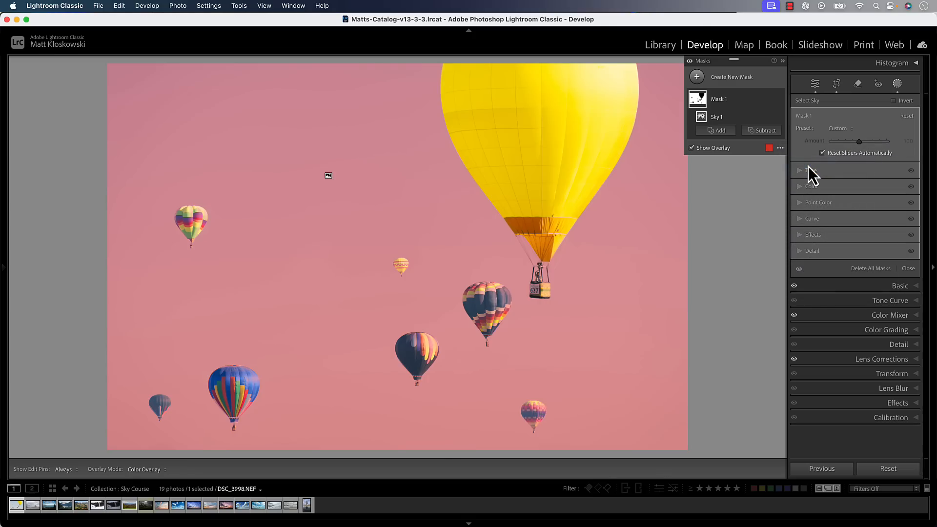
click(779, 149)
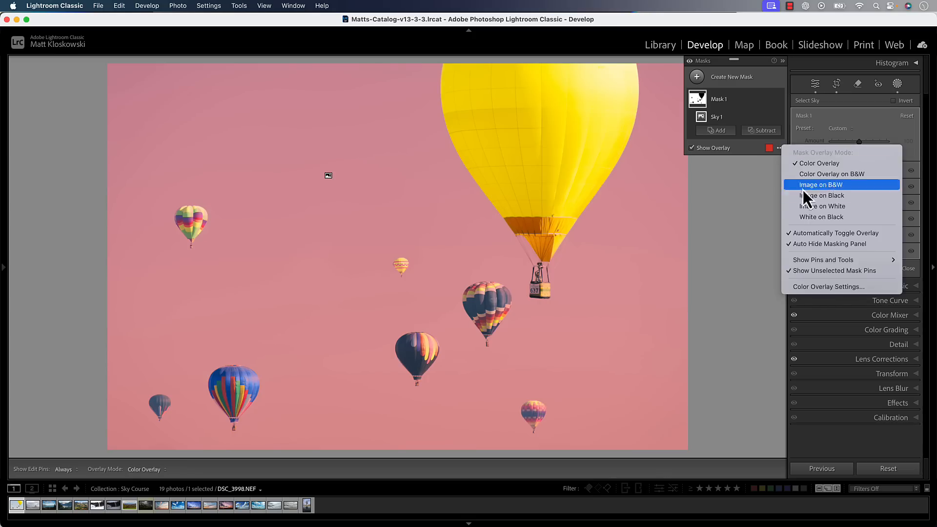
click(807, 217)
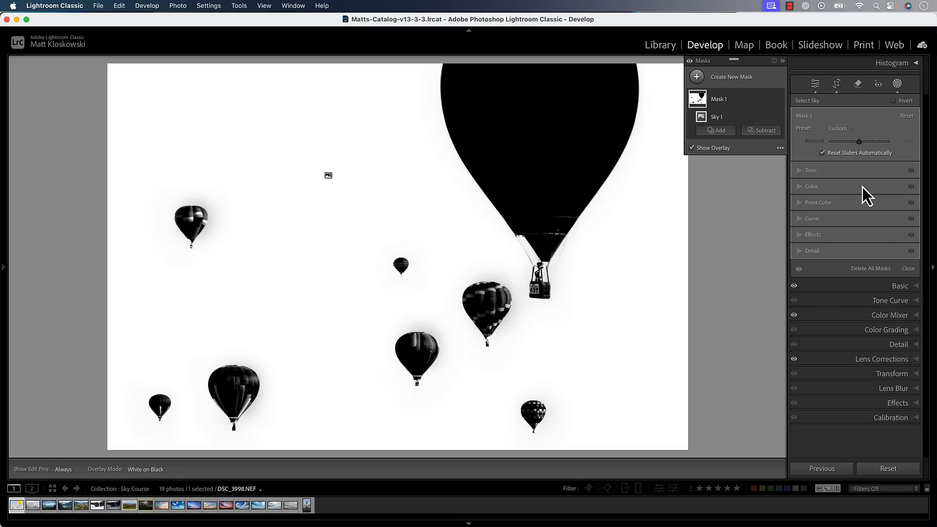
Raise the Saturation of the sky mask to 50 in its colour adjustments.
click(813, 186)
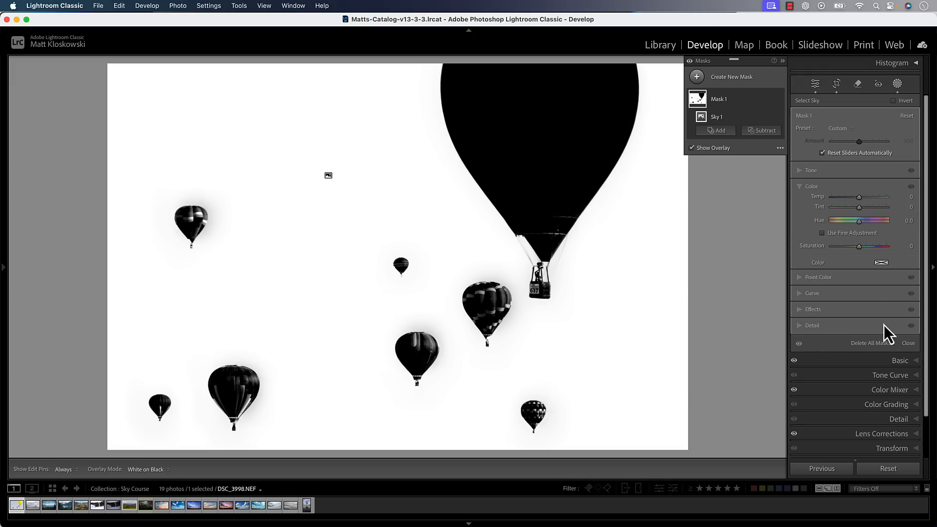
scroll(884, 325, down, 3)
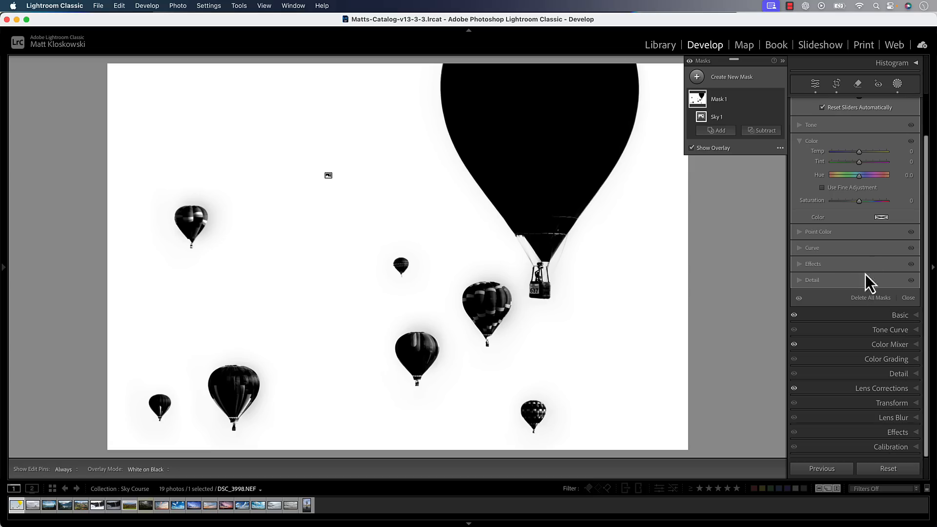
scroll(859, 191, up, 2)
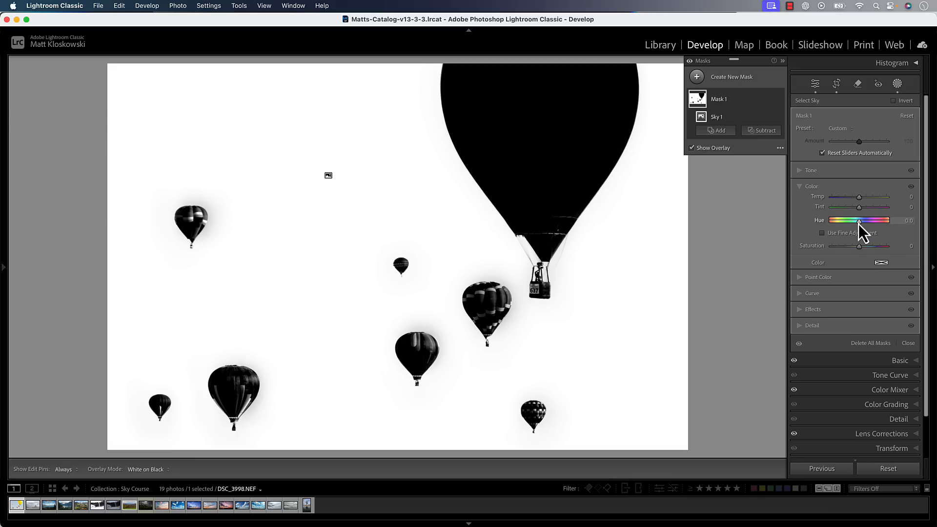
click(808, 170)
drag(859, 183, 863, 181)
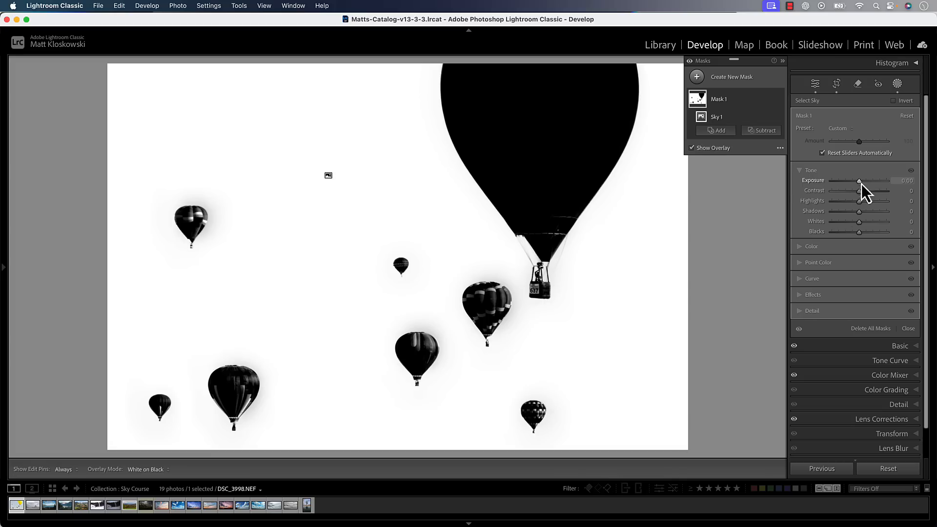
click(814, 248)
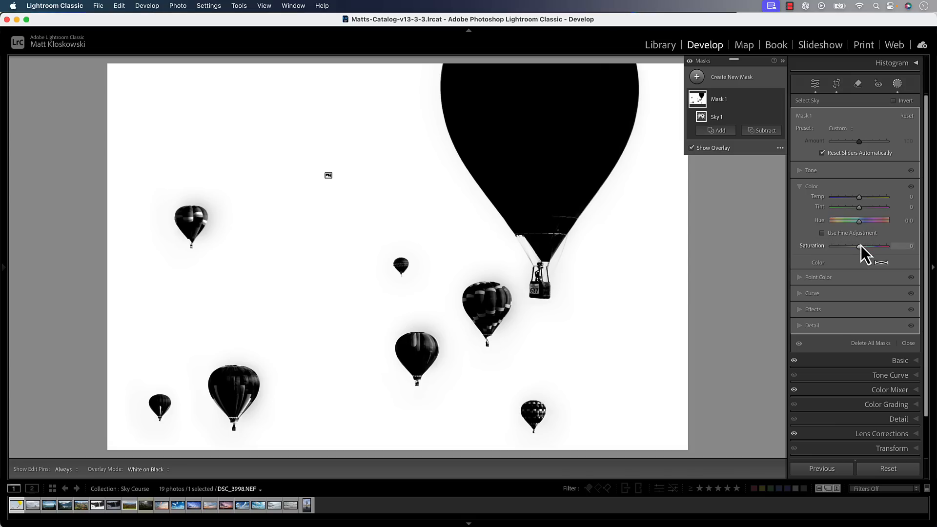
drag(861, 245, 875, 251)
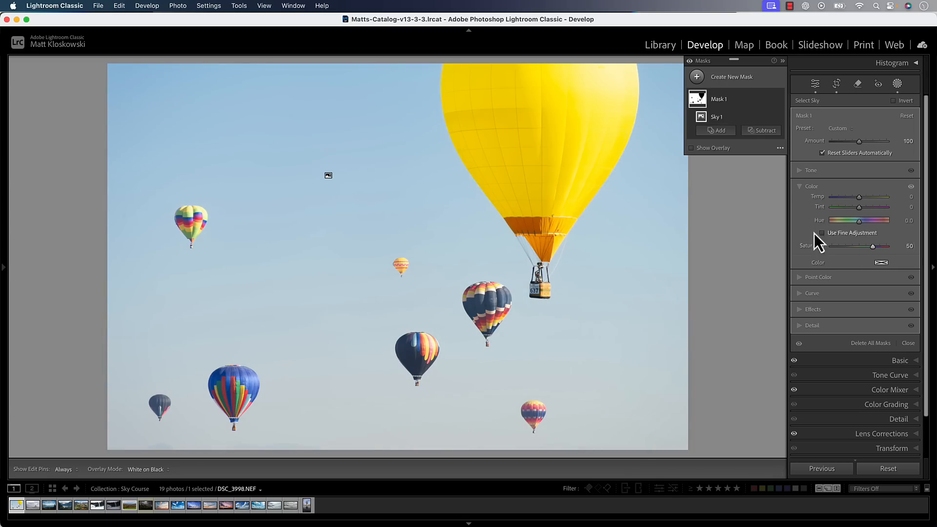
Undo the saturation change and the creation of the sky mask.
key(super+z)
key(super+z)
key(super+z)
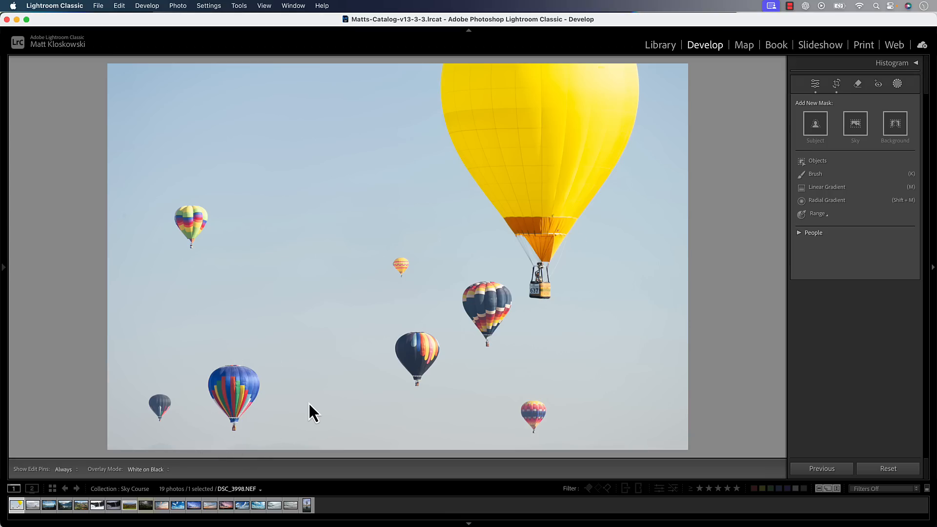
Create an Objects mask over the blue striped balloon and sample its red stripe with the Point Color dropper.
click(813, 163)
mouse_move(247, 376)
mouse_down()
mouse_move(235, 371)
mouse_move(218, 382)
mouse_move(235, 427)
mouse_move(254, 382)
mouse_move(237, 389)
mouse_up()
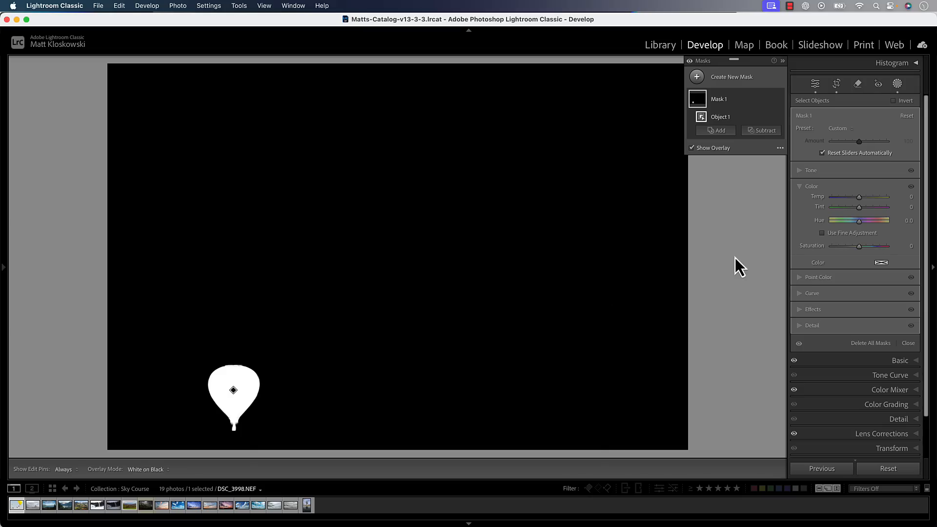
click(799, 277)
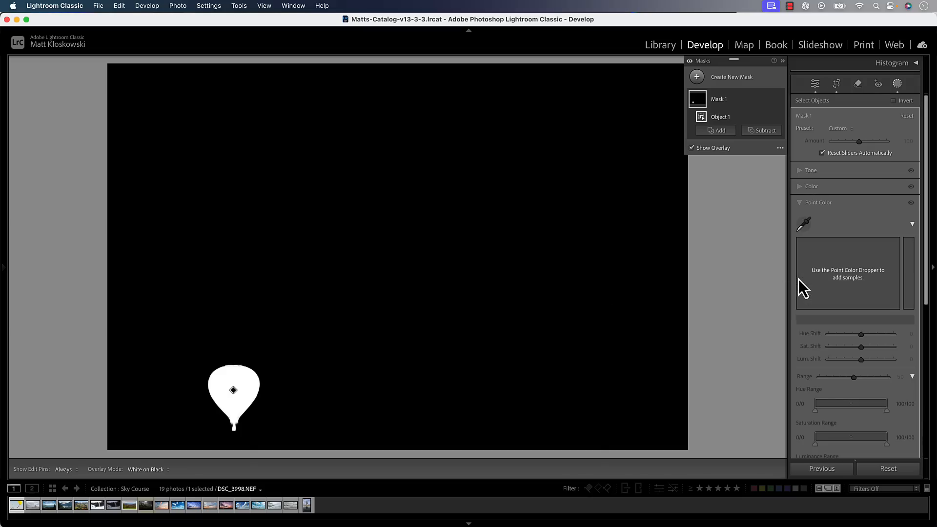
click(805, 225)
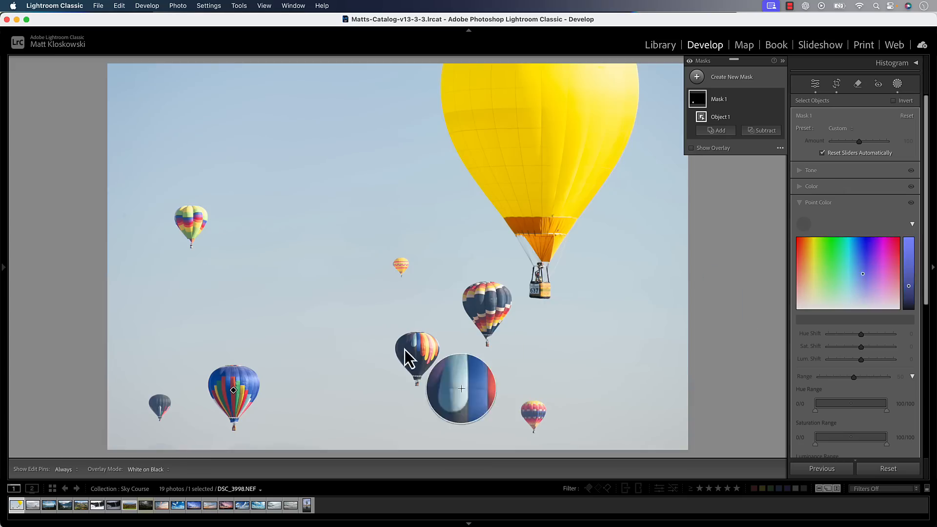
click(235, 384)
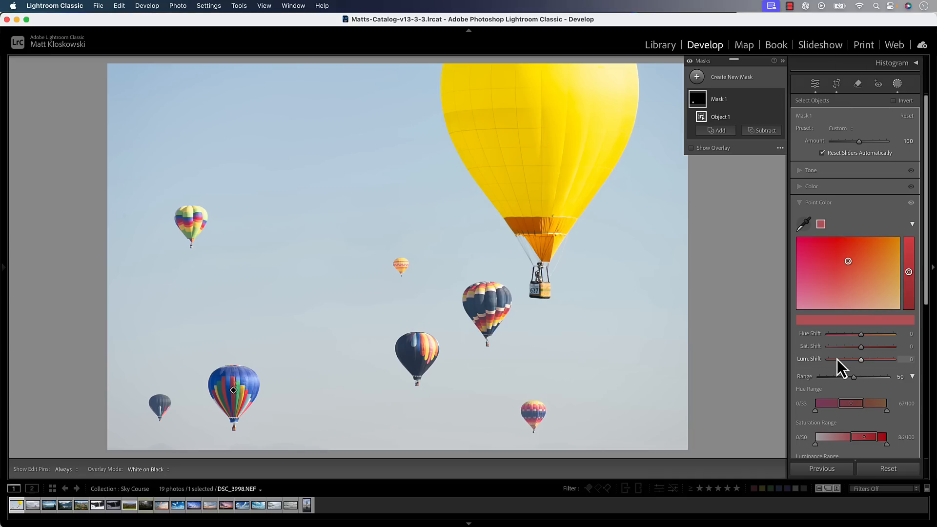
Set the sampled red's saturation shift to 32 and compare Point Color with the mask's general Color adjustments.
scroll(856, 284, down, 3)
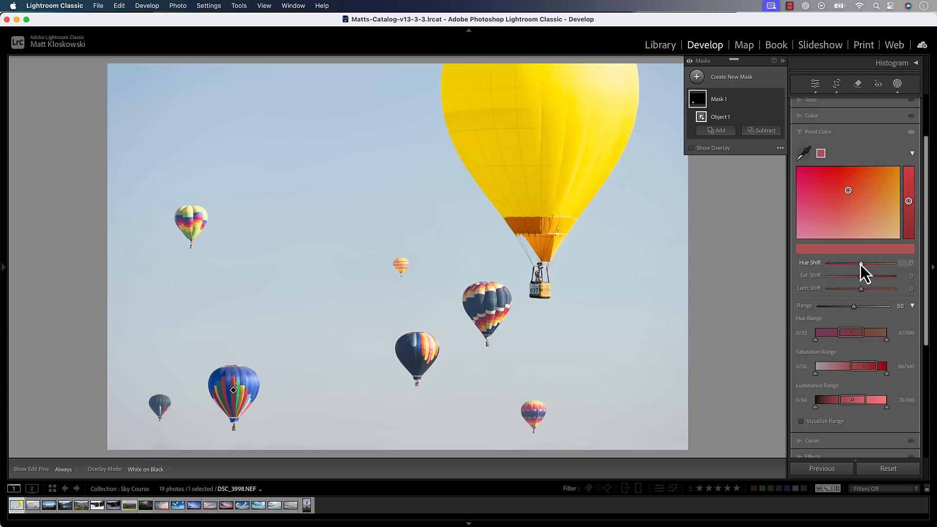
scroll(860, 264, down, 3)
scroll(860, 265, up, 2)
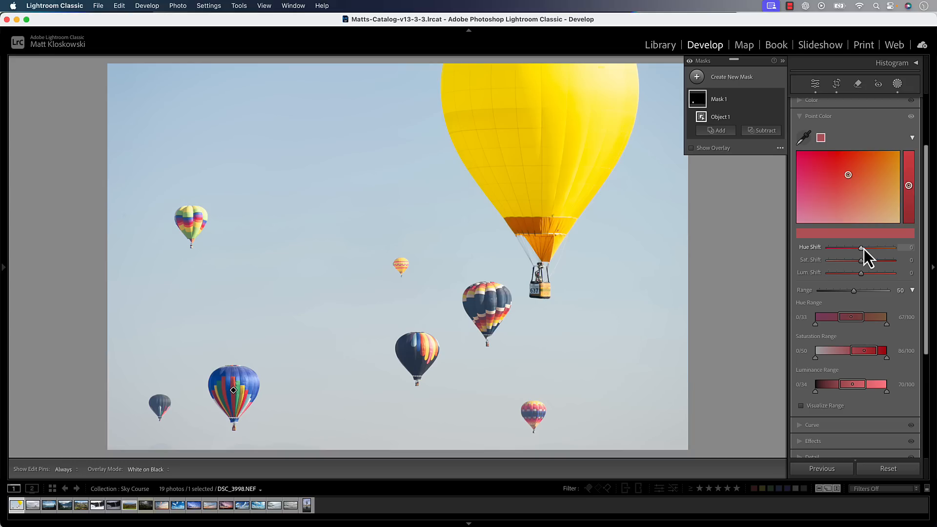
mouse_move(865, 261)
mouse_down()
mouse_move(911, 263)
mouse_move(875, 262)
mouse_up()
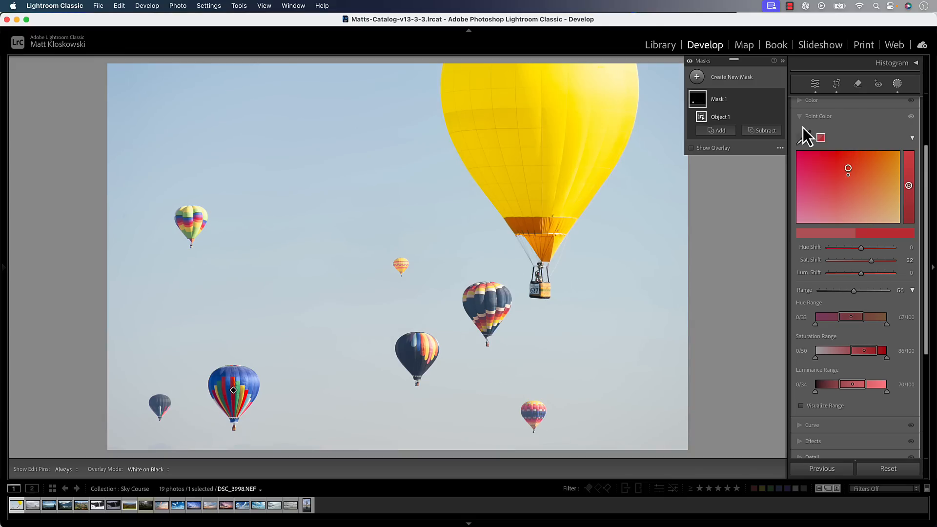
scroll(809, 124, up, 4)
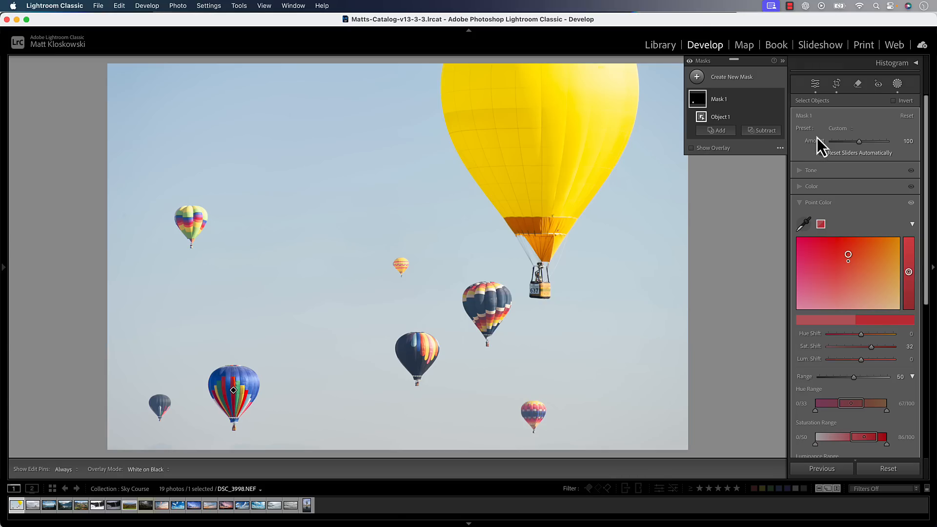
click(810, 186)
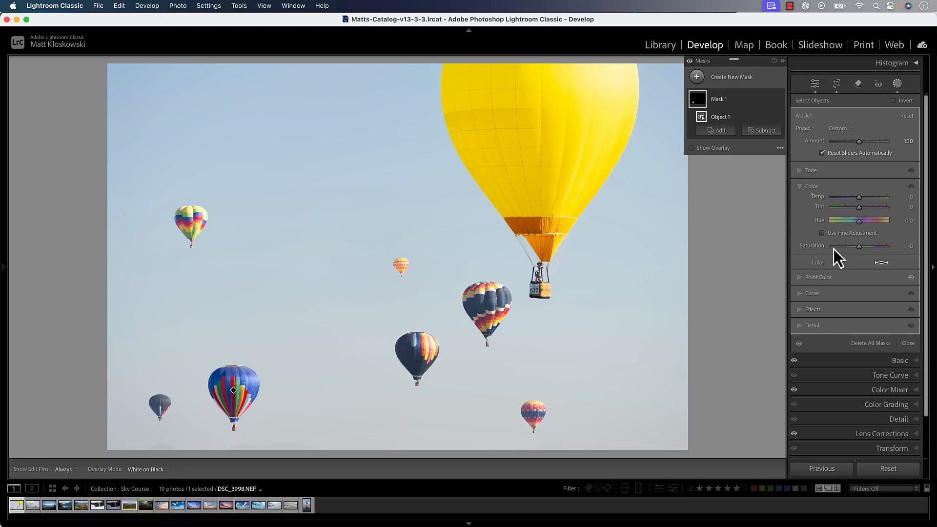
click(817, 278)
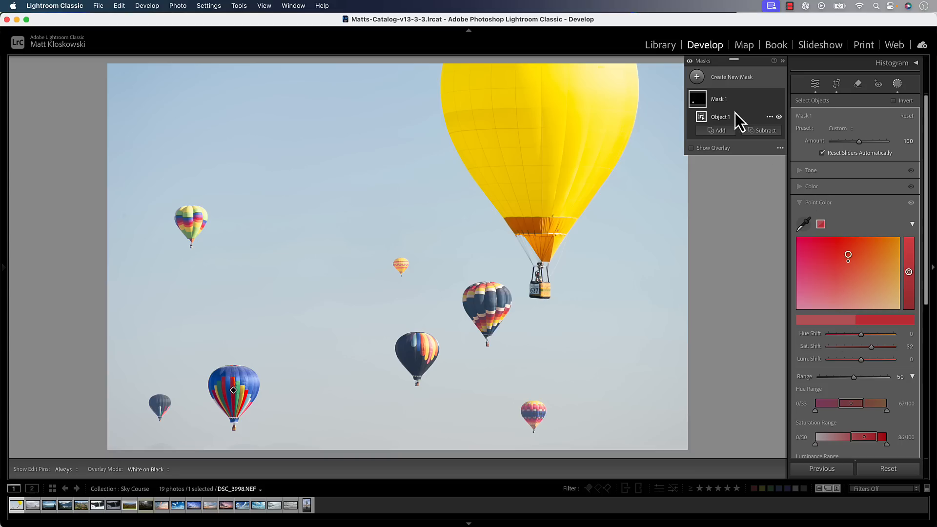
Create a Color Range mask from a sampled area of the large yellow balloon and set Refine to 14.
click(719, 78)
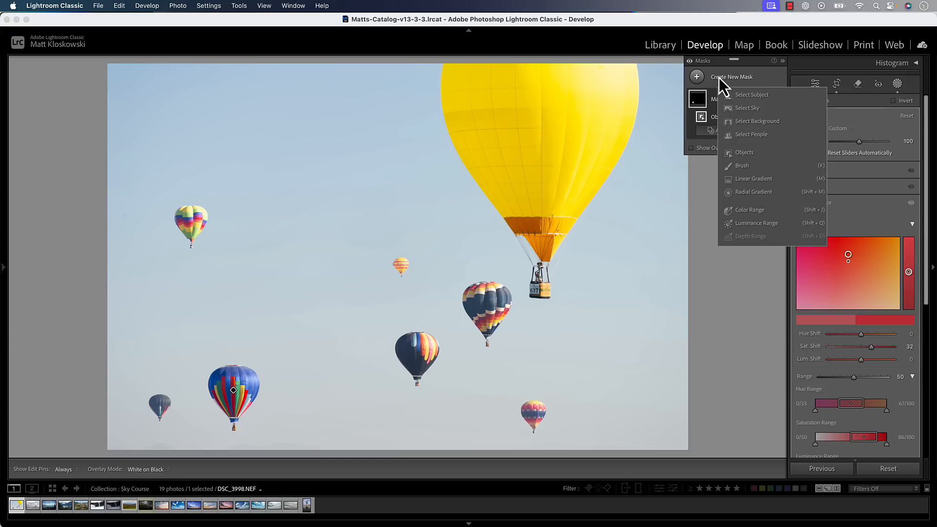
click(742, 211)
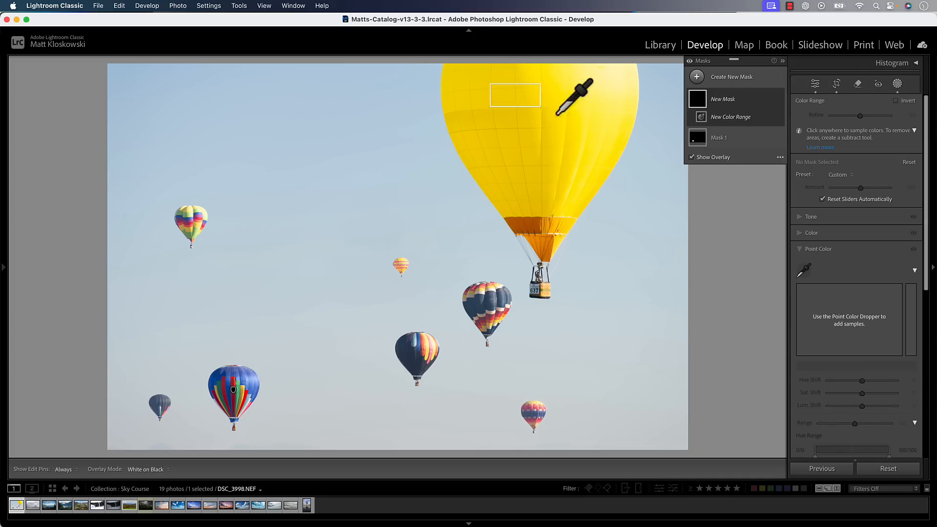
drag(541, 106, 584, 144)
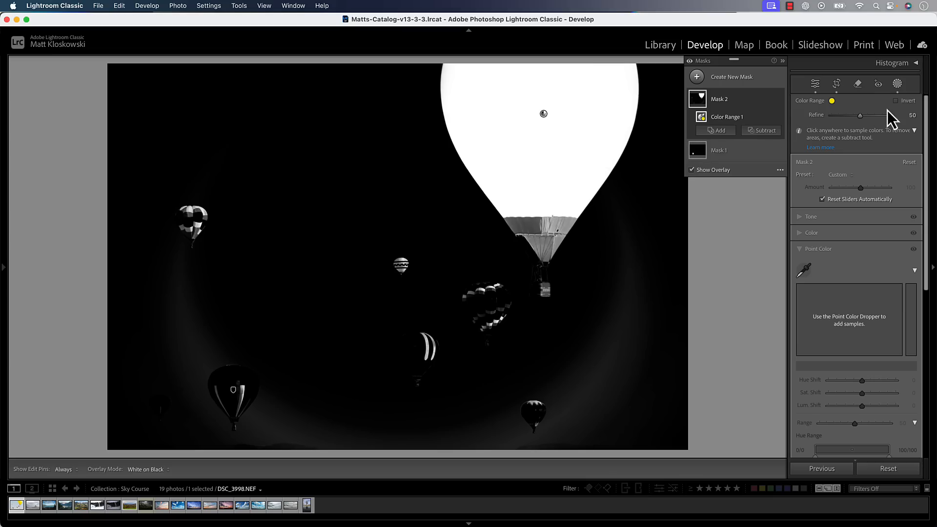
drag(859, 117, 839, 120)
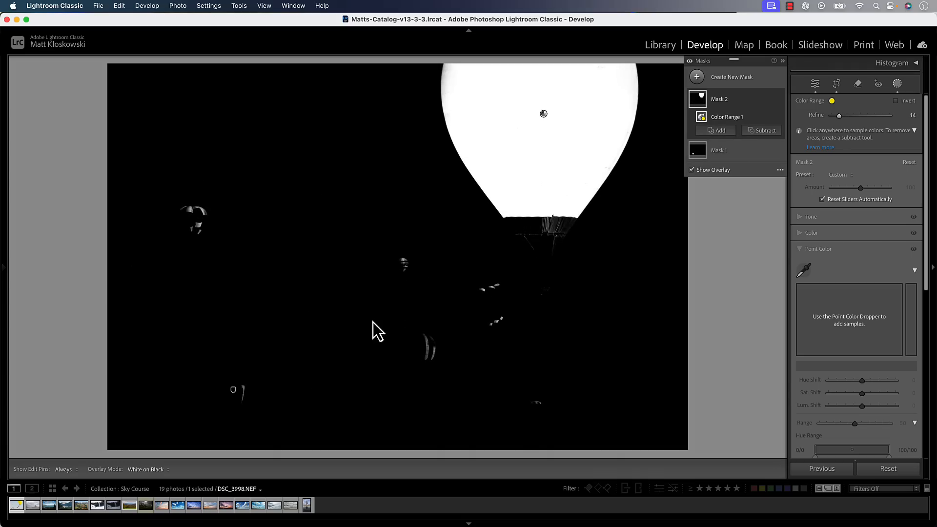
Subtract the stray areas on the smaller balloons from the yellow color range mask with a brush.
click(755, 132)
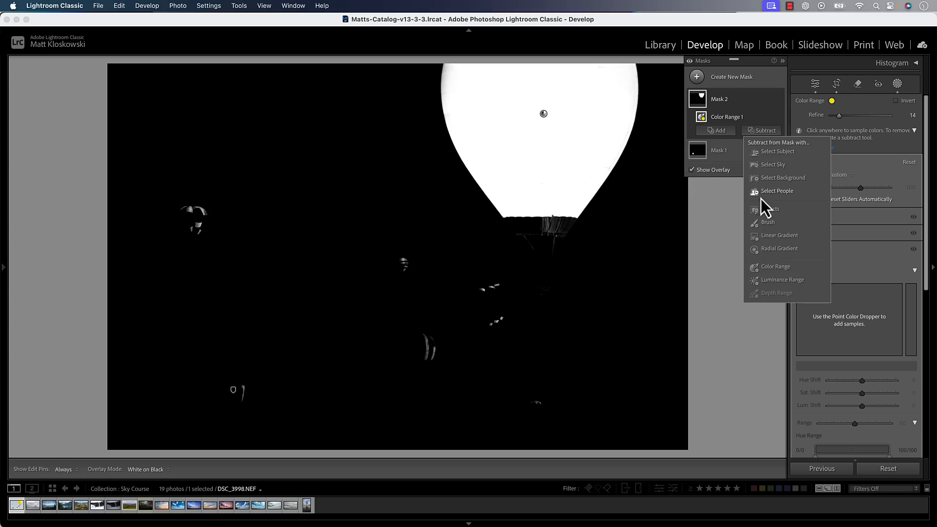
click(761, 223)
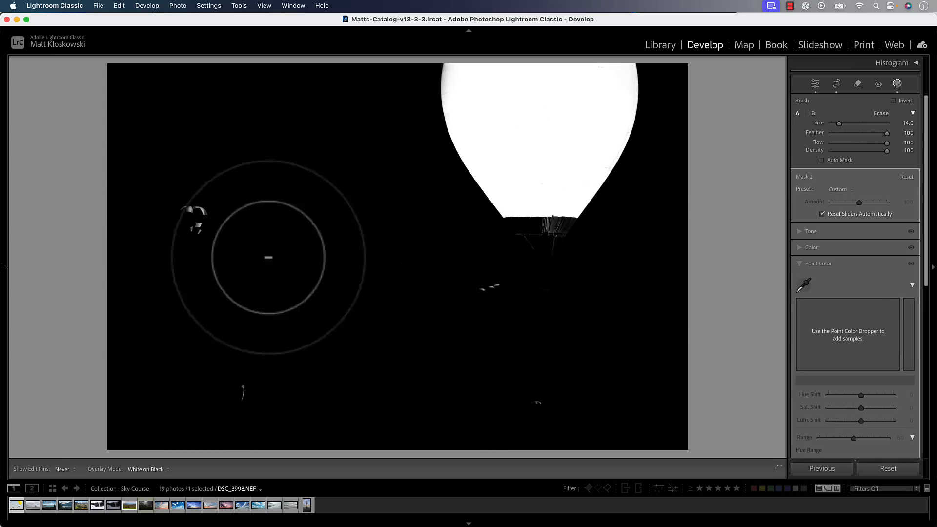
mouse_move(176, 220)
mouse_down()
mouse_move(272, 423)
mouse_move(477, 436)
mouse_move(498, 395)
mouse_move(460, 342)
mouse_move(517, 309)
mouse_up()
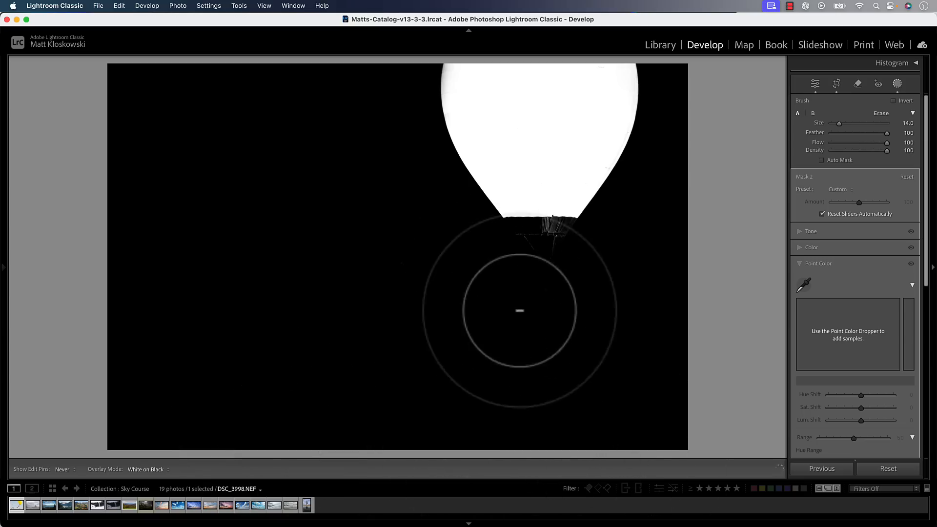
Undo a trial hue change on the yellow balloon mask and raise its Saturation to 26.
click(812, 249)
scroll(812, 248, down, 3)
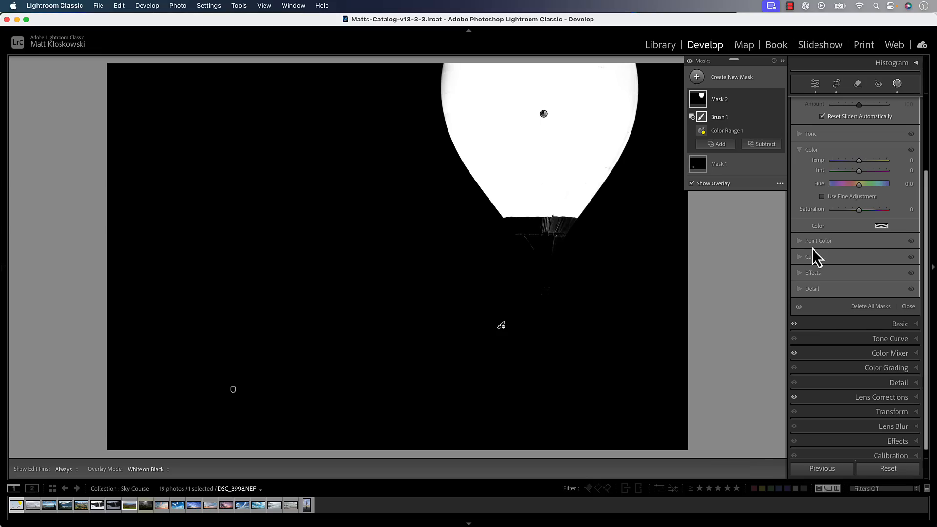
drag(862, 184, 867, 212)
key(super+z)
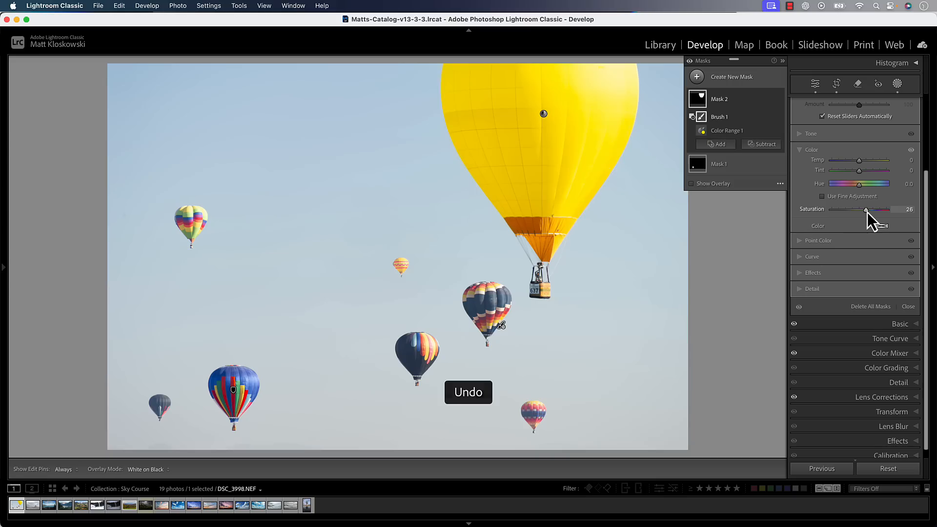
Set the Exposure of the yellow balloon mask to 0.38 and collapse its tone adjustments.
click(811, 137)
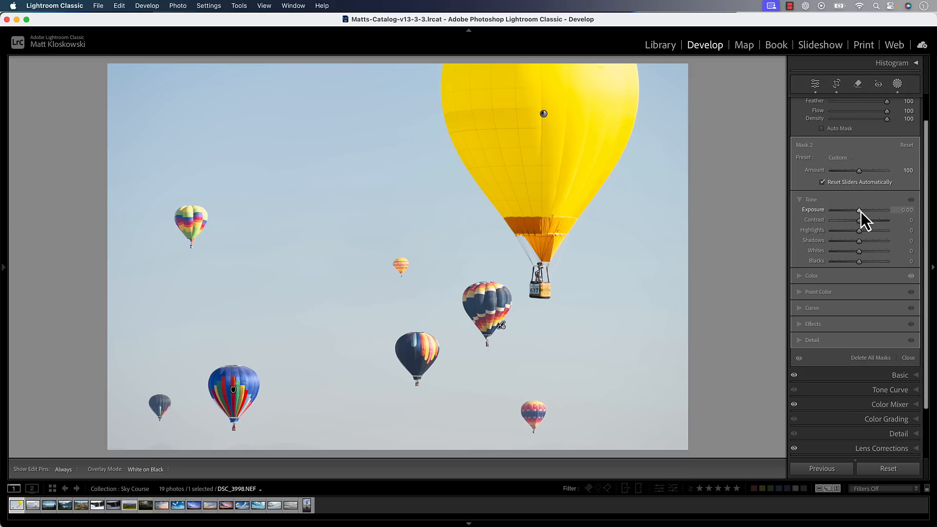
drag(861, 212, 863, 212)
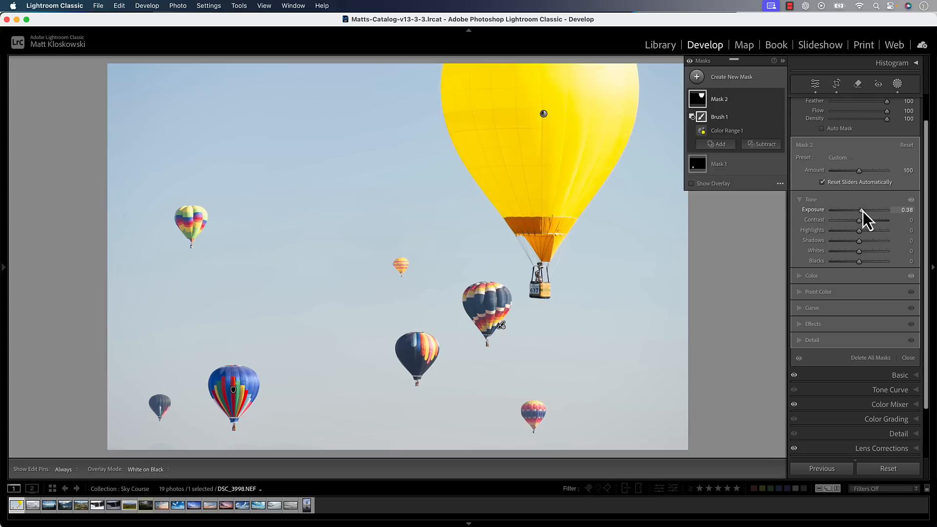
click(810, 200)
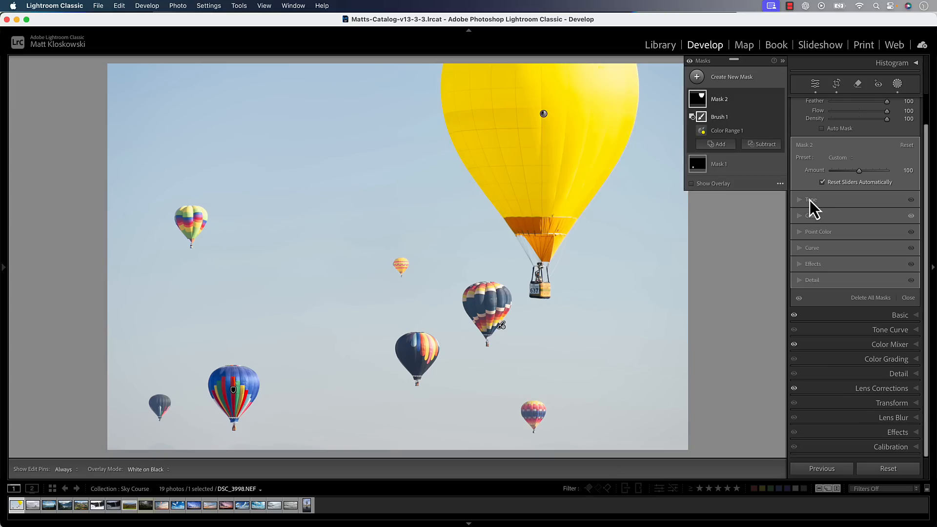